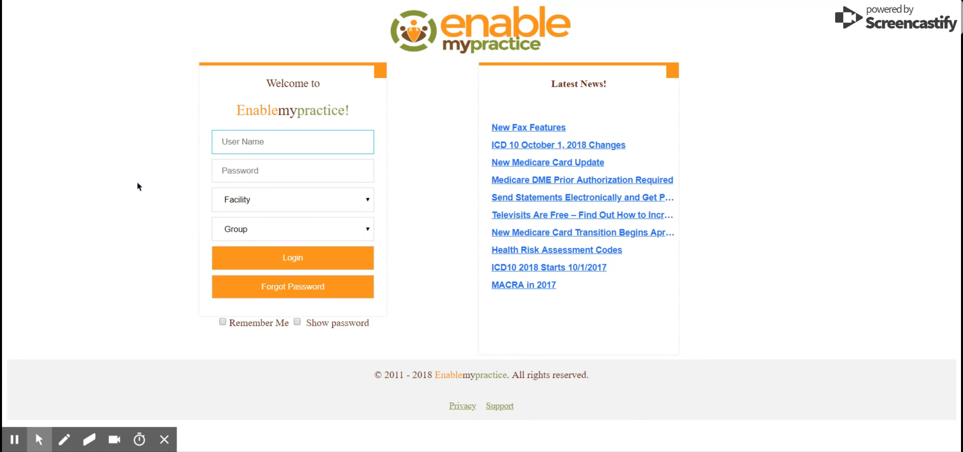
Log in with the saved administrator user name and password at facility LITH, group Administrator.
text(o)
click(211, 177)
key(Tab)
click(201, 175)
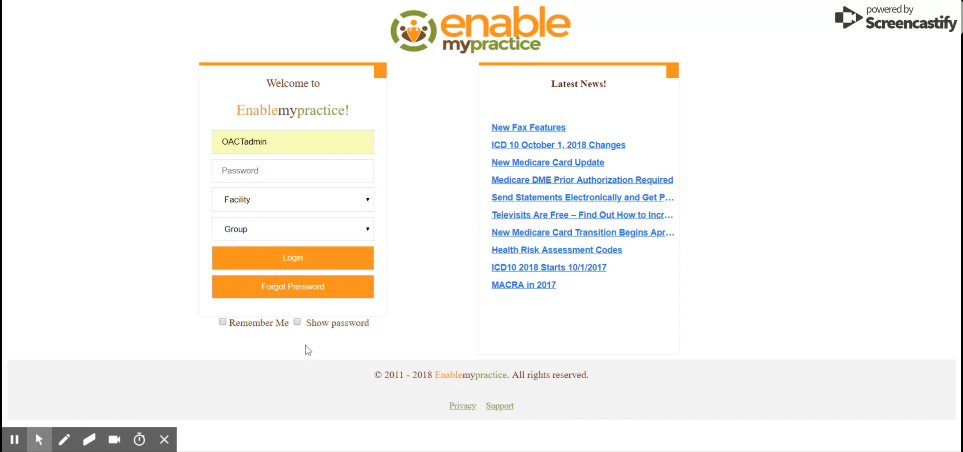
click(243, 170)
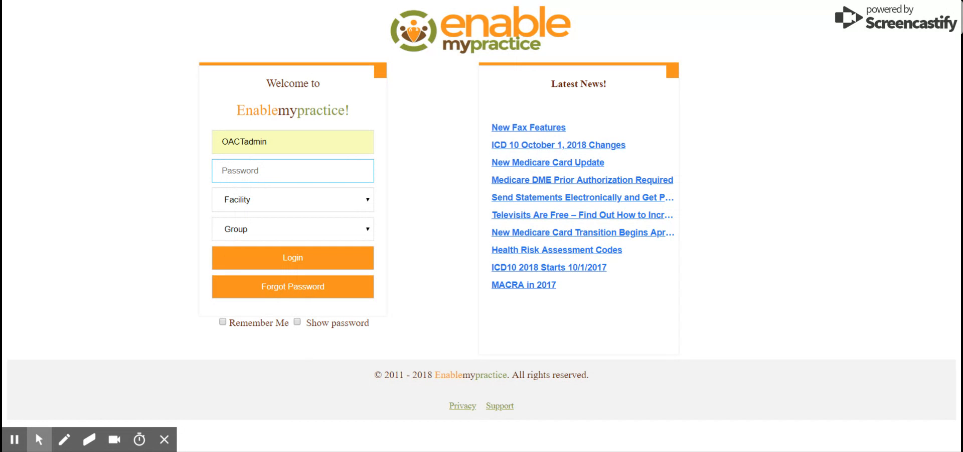
text(••••••••••)
key(Return)
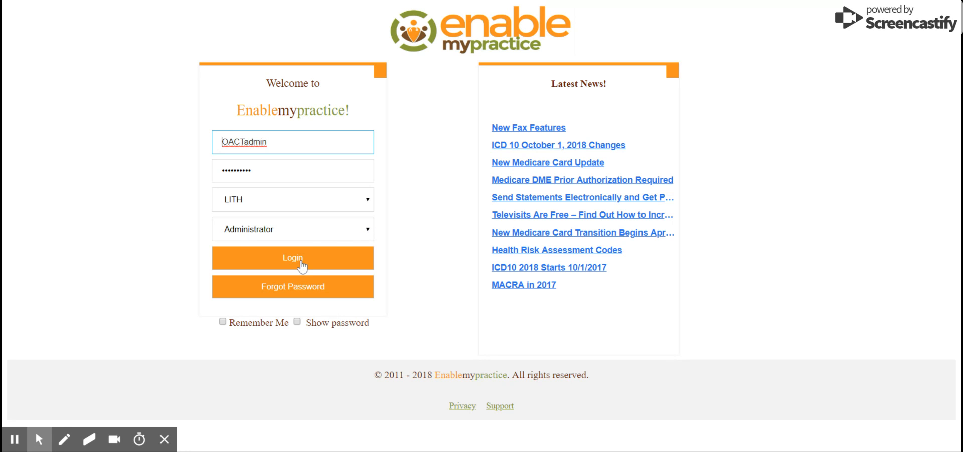
click(301, 265)
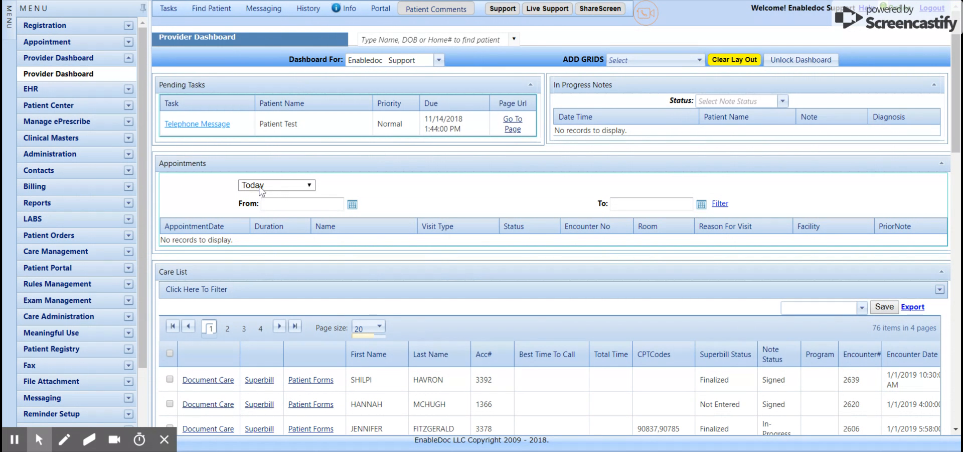
Change the Appointments panel period from Today to Last Week.
click(309, 185)
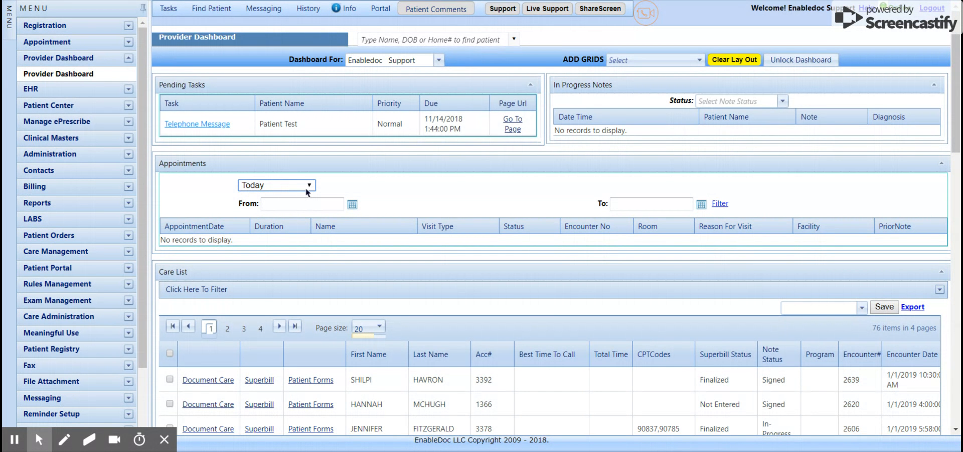
click(308, 192)
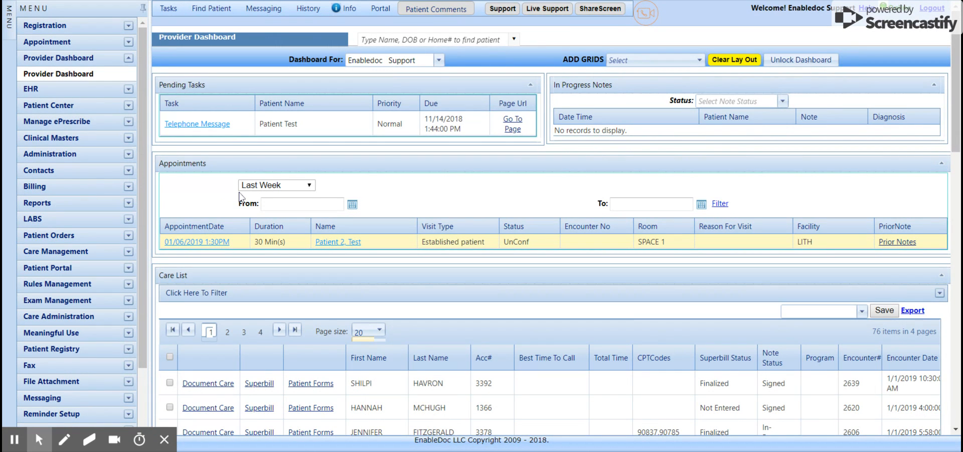
click(308, 188)
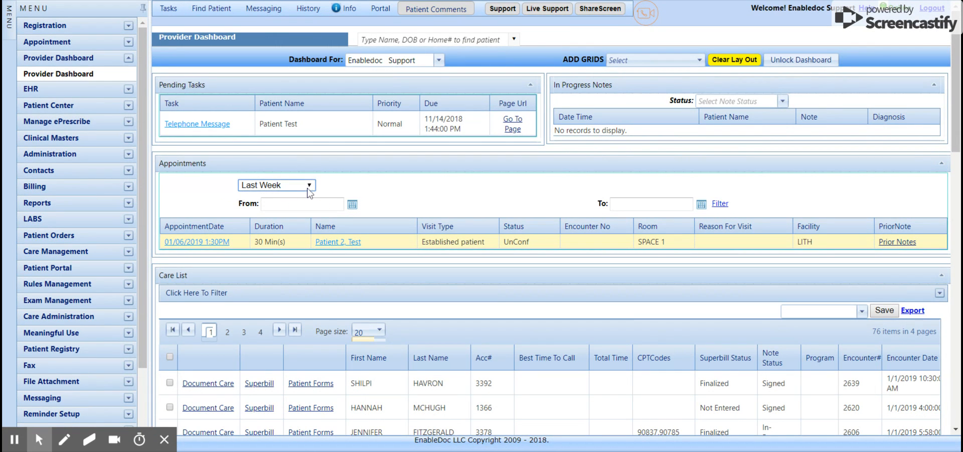
click(397, 189)
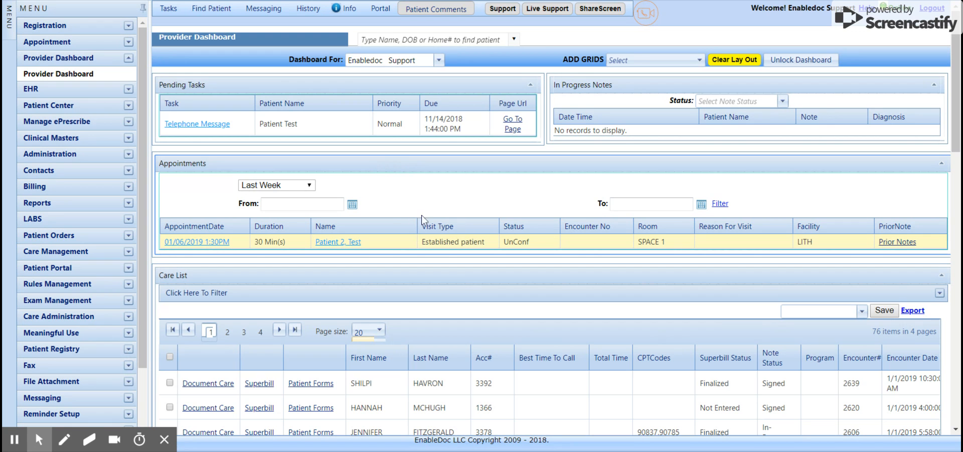
Open the patient from the 01/06/2019 appointment row and confirm the check-in.
click(345, 245)
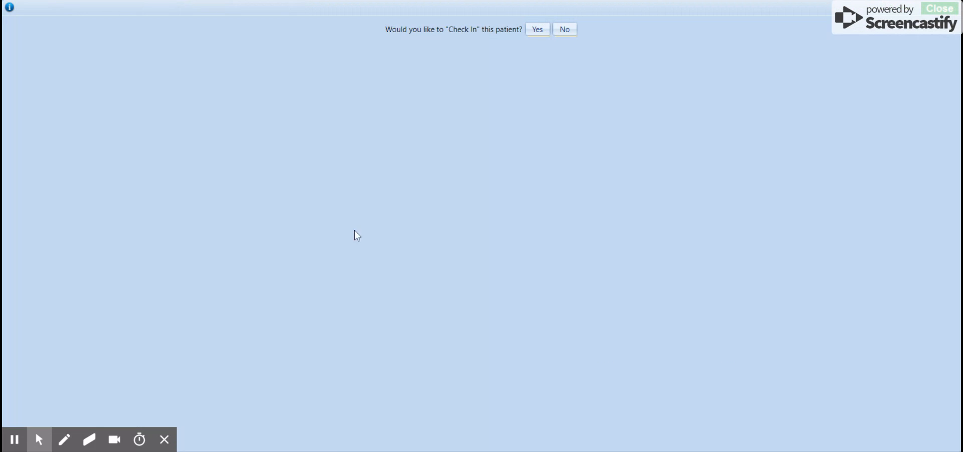
click(535, 33)
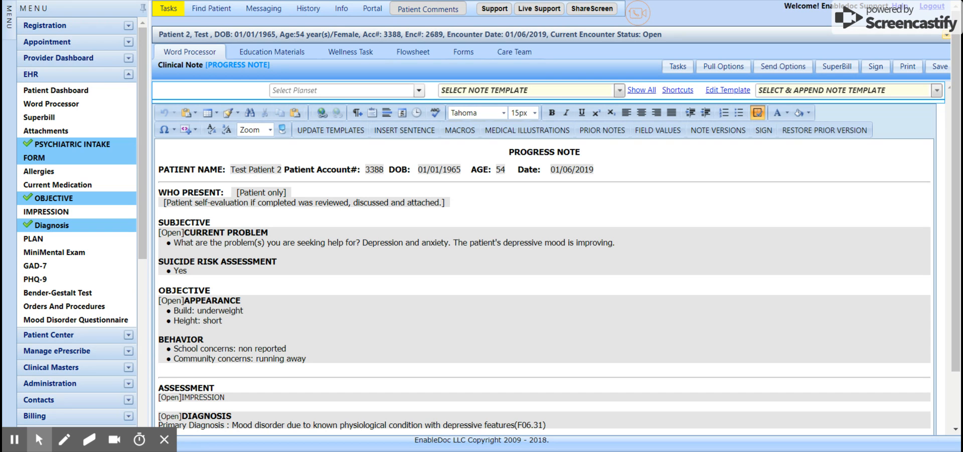
Add 'The patient is improving.' on a new line below the Suicide Risk answer.
click(159, 280)
key(Return)
key(Return)
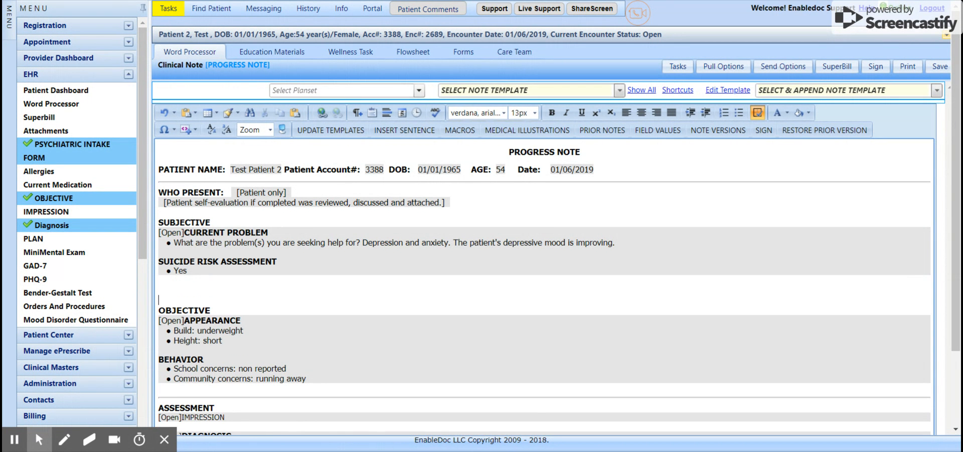
key(Down)
text(The patient is improving.)
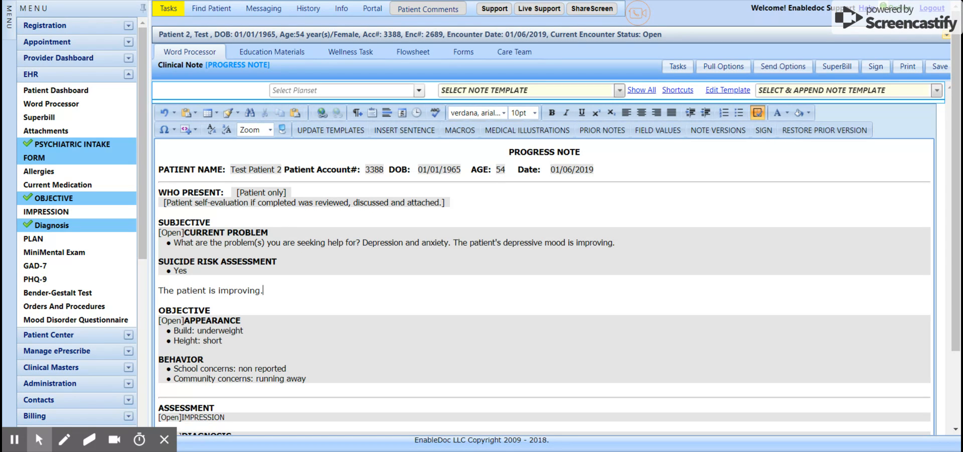
Add 'CBT is being used for this patient.' on a new line under the behavior concerns.
click(166, 388)
scroll(190, 396, down, 1)
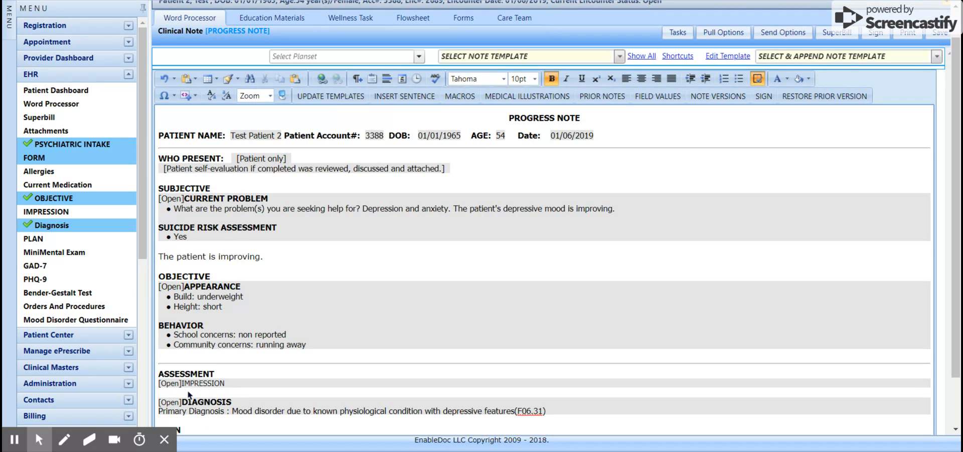
click(174, 357)
key(Return)
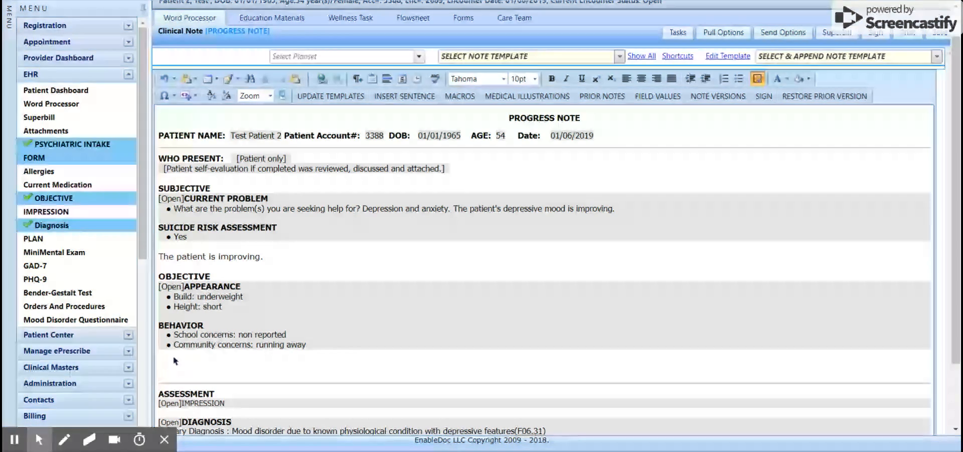
text(CBT)
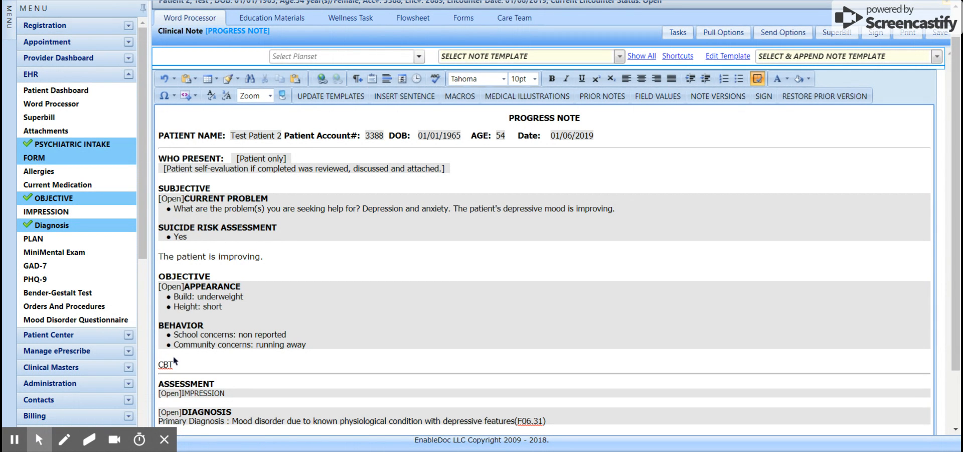
text( is being used for this patient.)
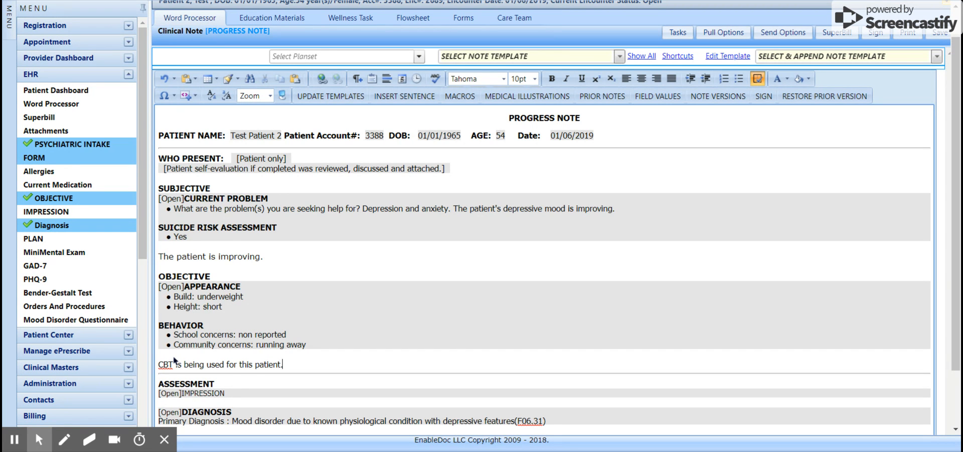
Enter 'Improvement made.' under IMPRESSION, then open the DIAGNOSIS editor.
key(Down)
key(Down)
key(Up)
key(Up)
key(Up)
key(Up)
key(Return)
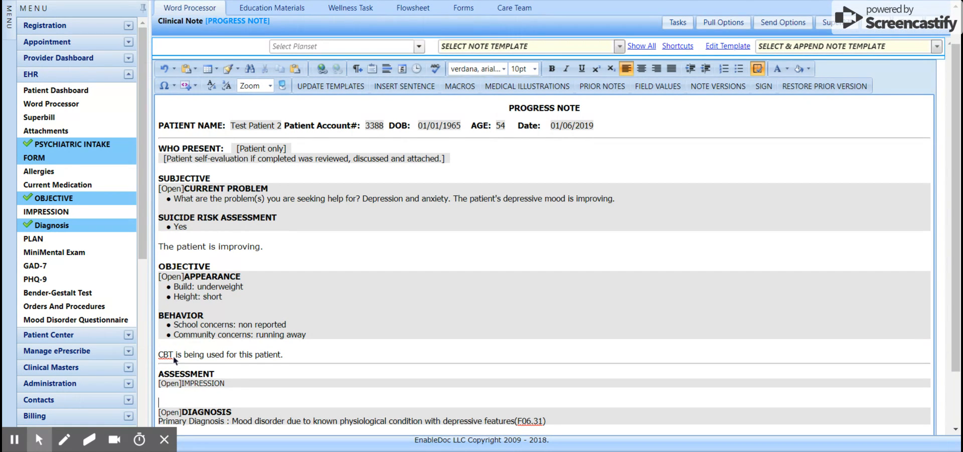
key(Up)
text(Improve)
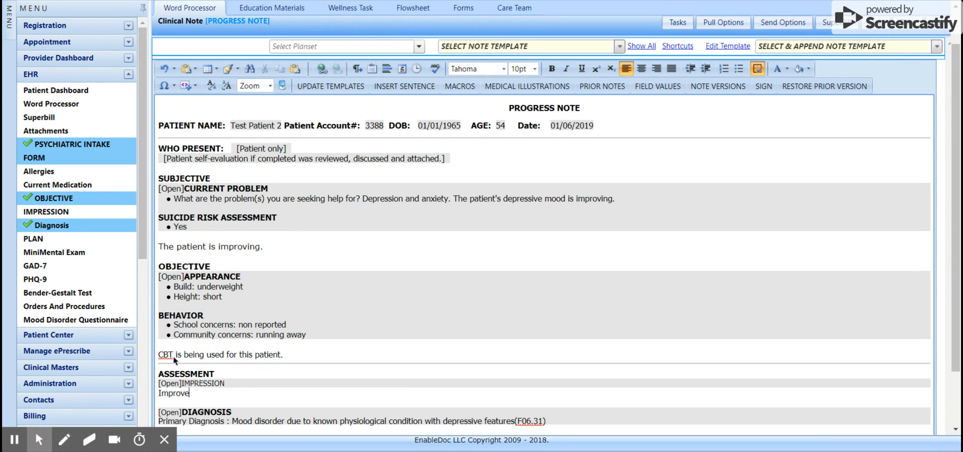
text(ment mande)
key(BackSpace)
key(BackSpace)
key(BackSpace)
text(de.)
key(Return)
scroll(174, 359, down, 2)
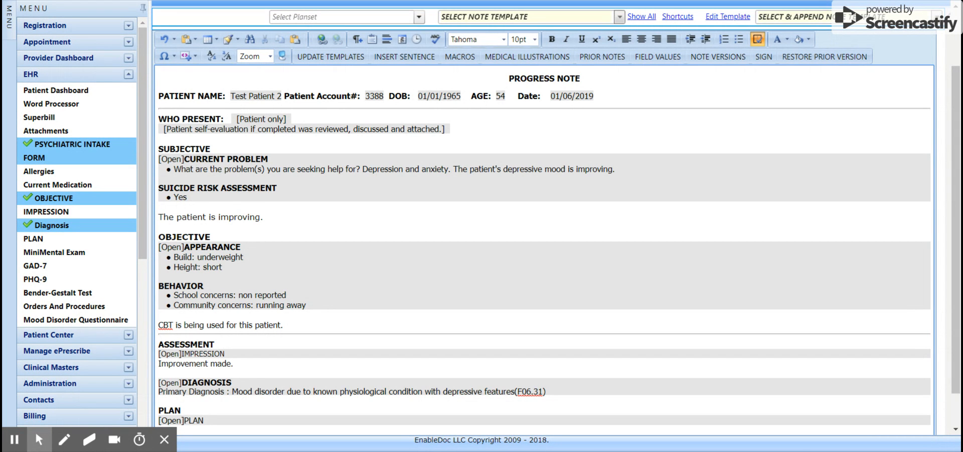
click(167, 382)
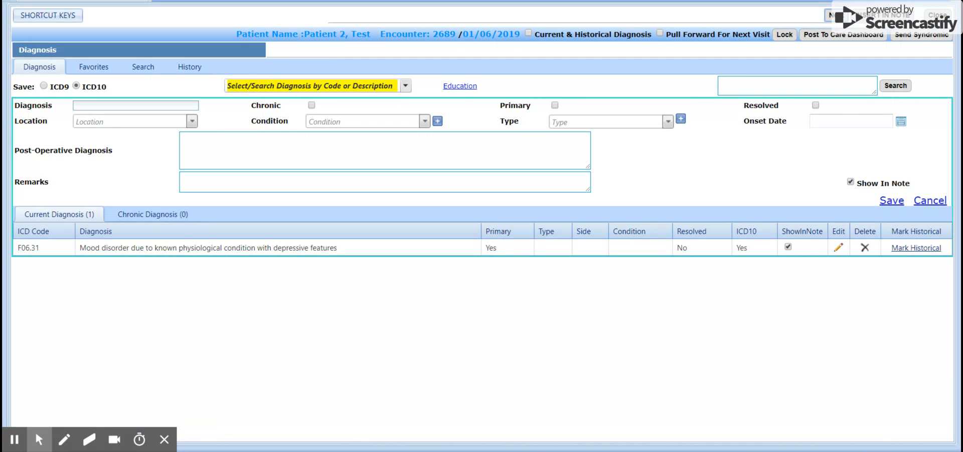
Search for and save F06.4 Anxiety disorder due to known physiological condition as a diagnosis.
click(261, 86)
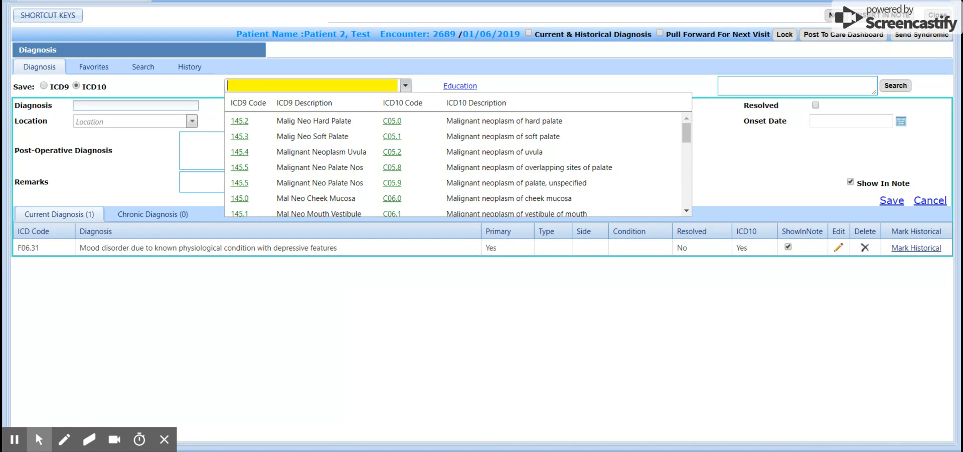
text(anxi)
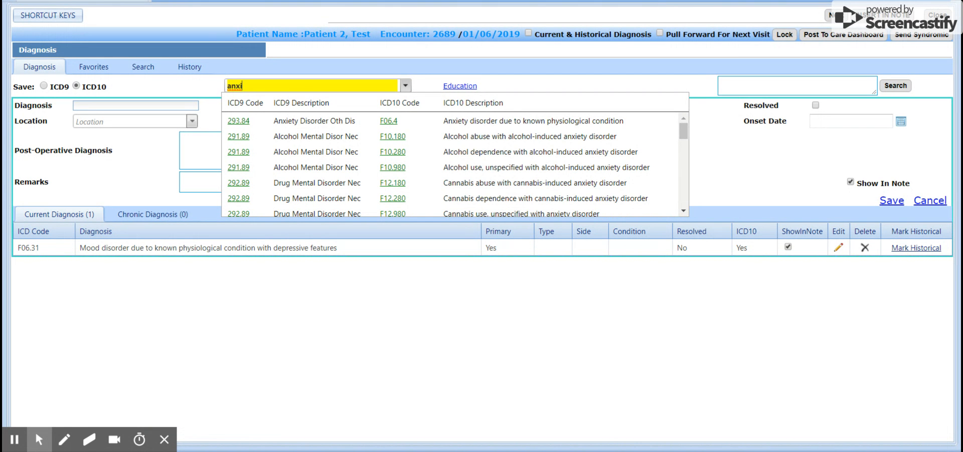
key(BackSpace)
key(BackSpace)
key(BackSpace)
text(f06)
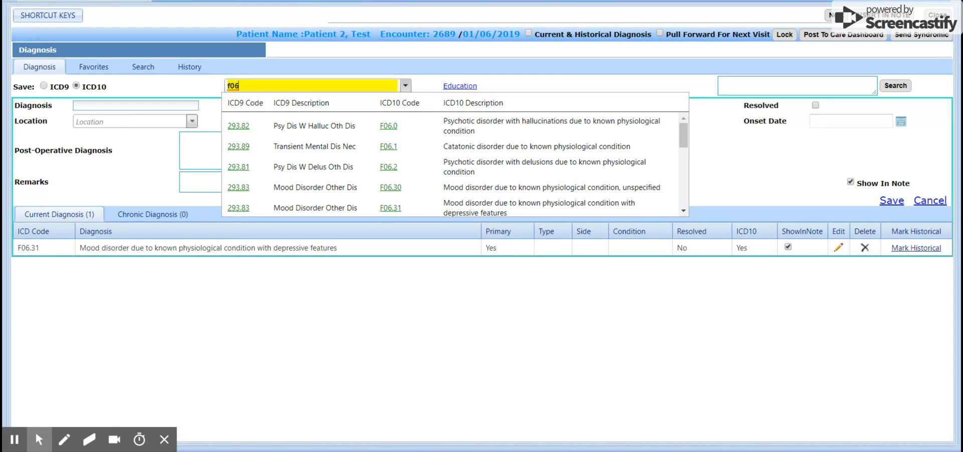
text(.4)
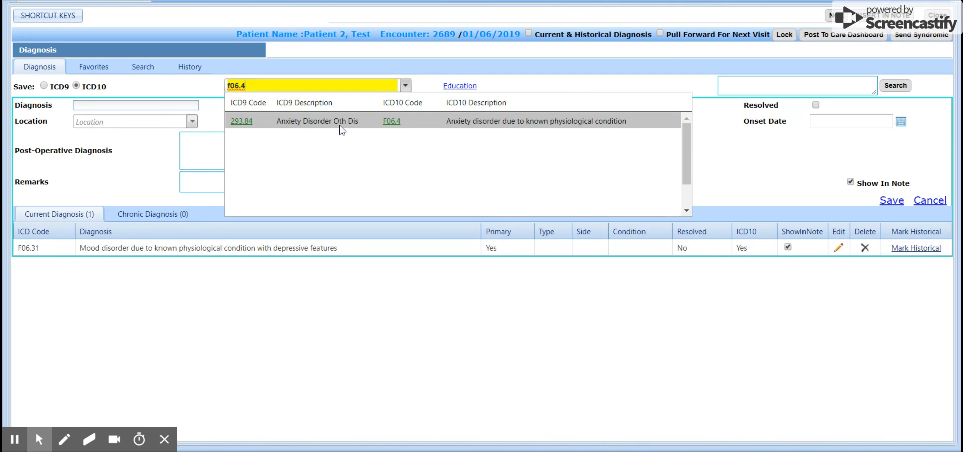
click(455, 121)
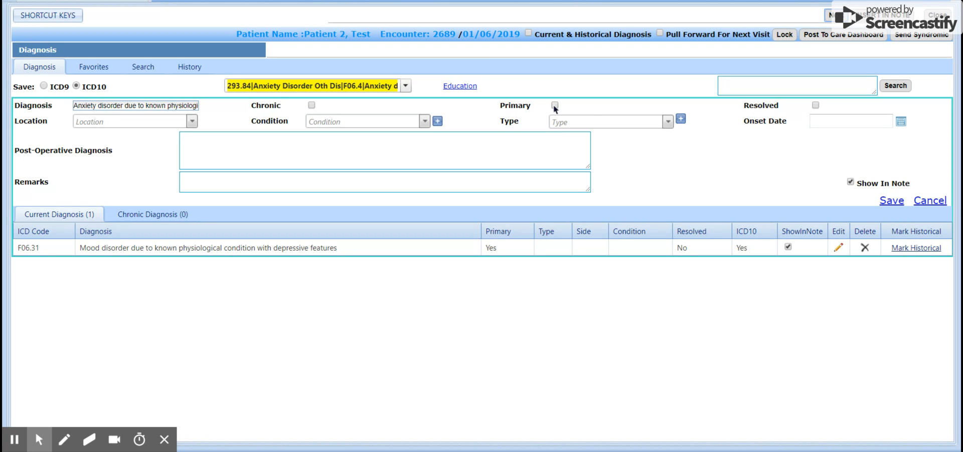
click(887, 203)
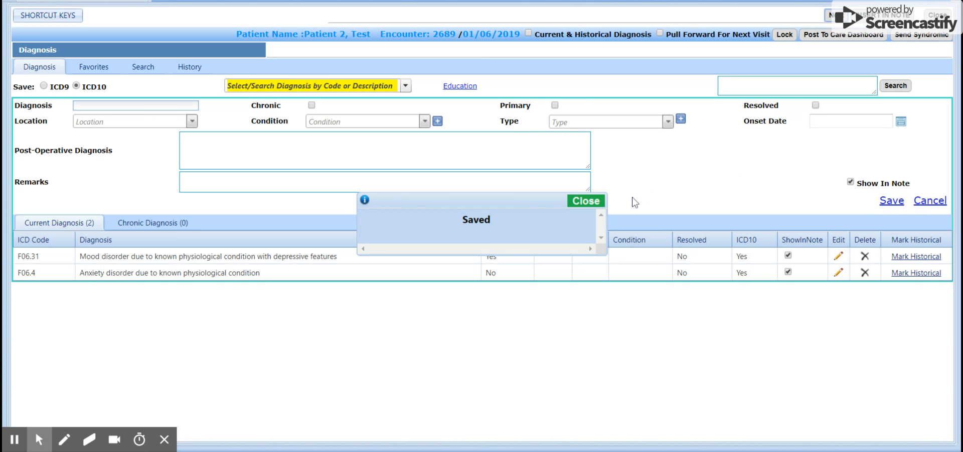
click(587, 202)
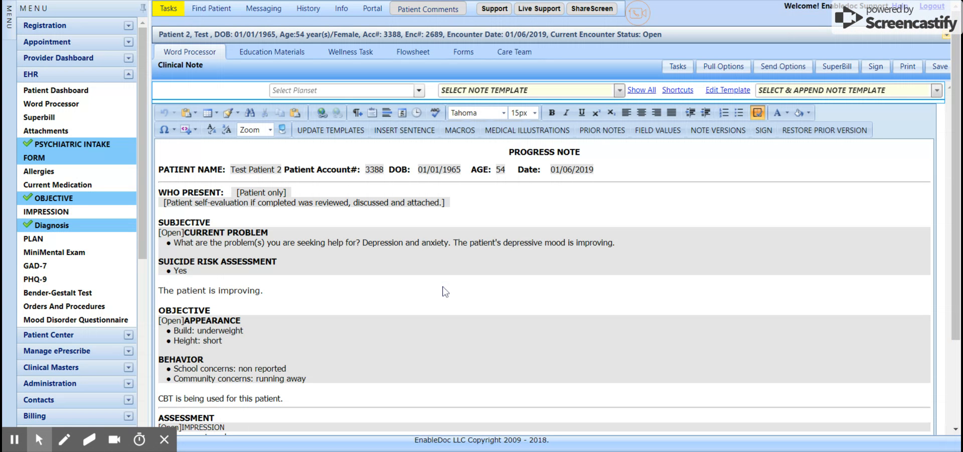
Scroll down the note and open the PLAN template at Today's Services.
click(955, 429)
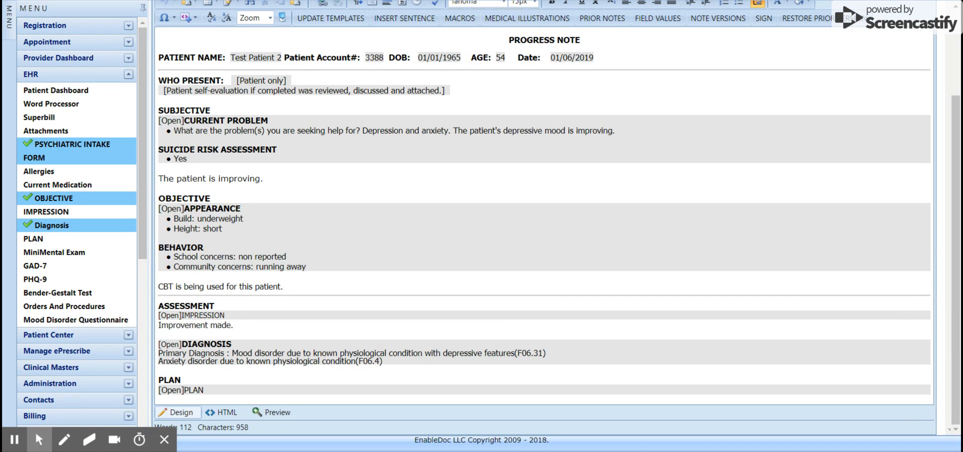
click(181, 389)
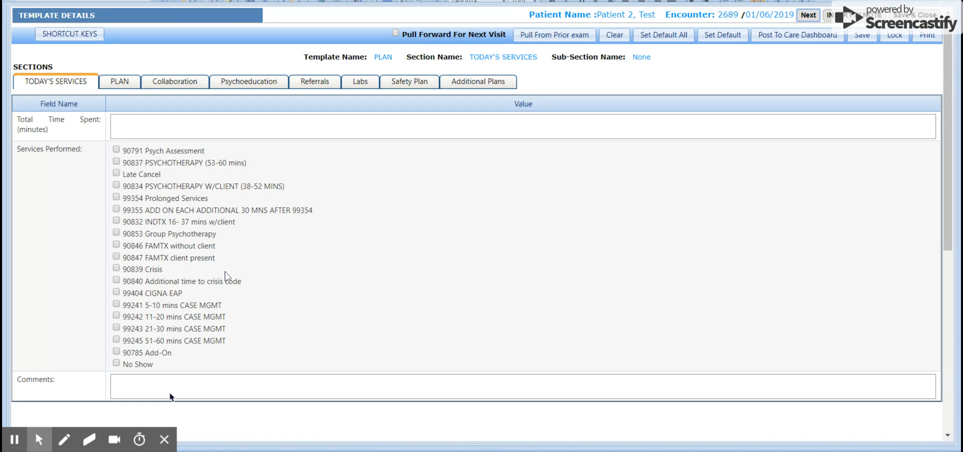
Enter 45 minutes total time, check 90791 Psych Assessment, then save and close the plan.
click(123, 125)
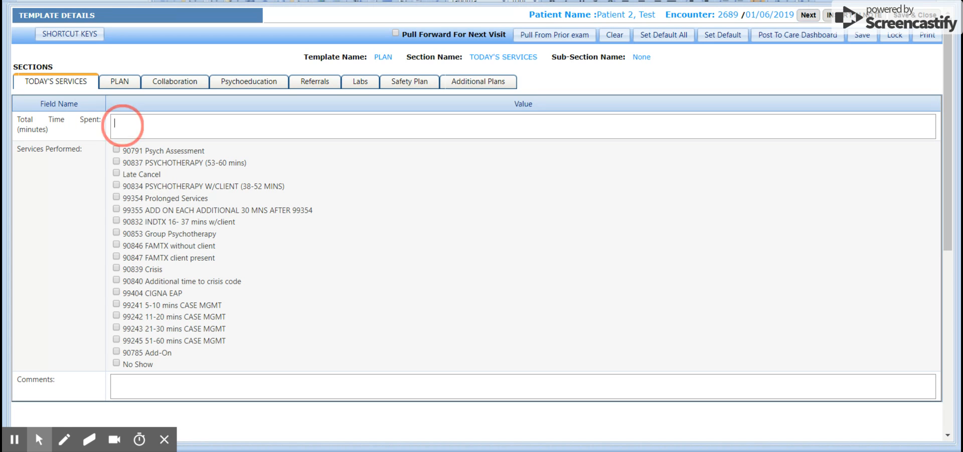
text(45)
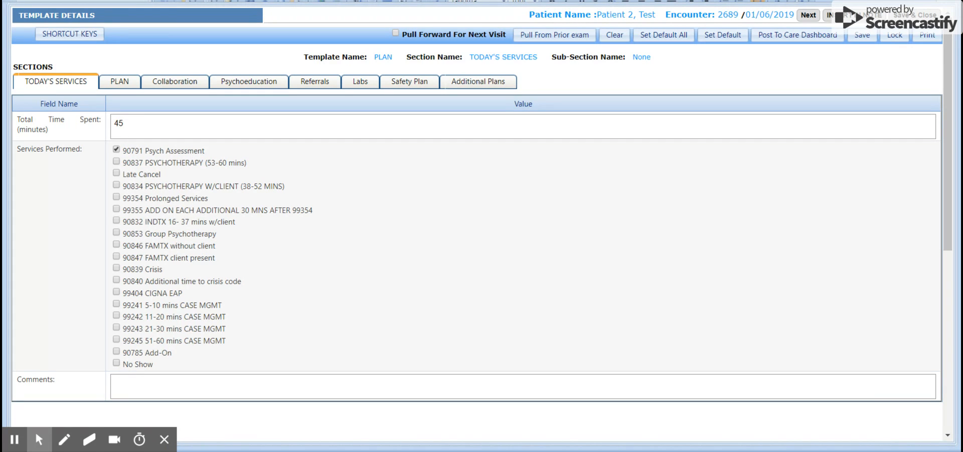
click(134, 127)
click(864, 36)
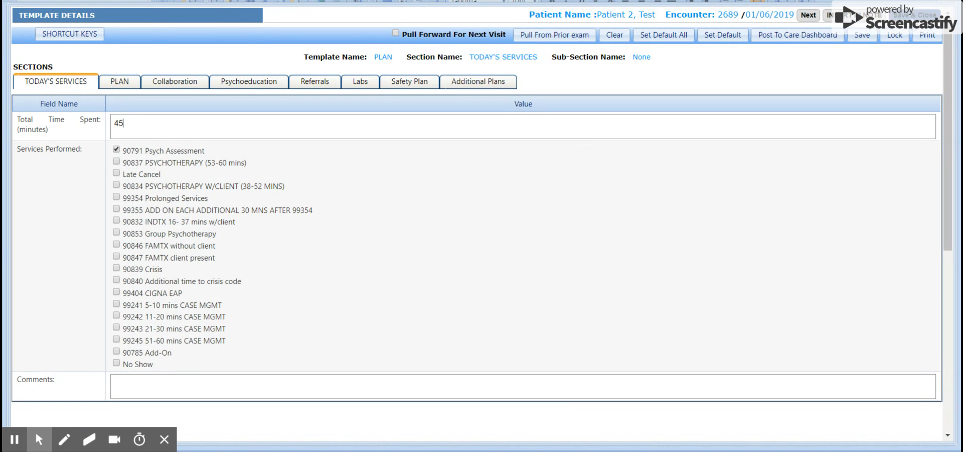
click(125, 86)
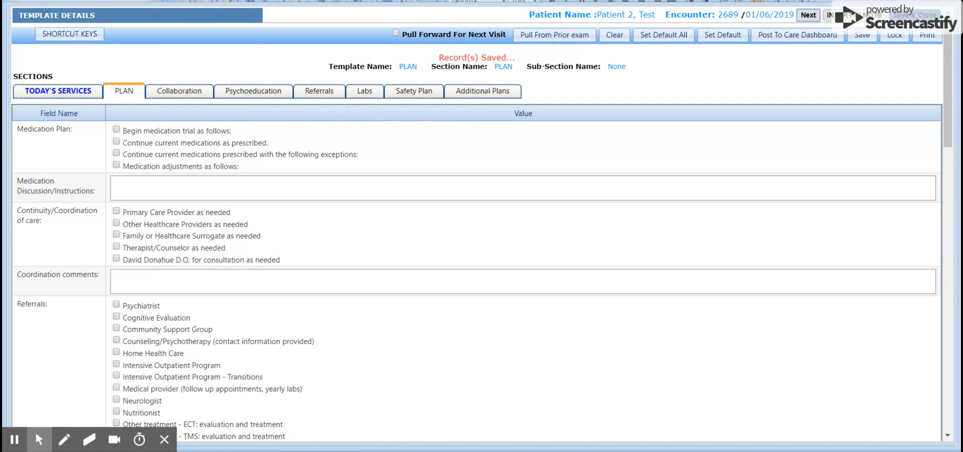
click(914, 15)
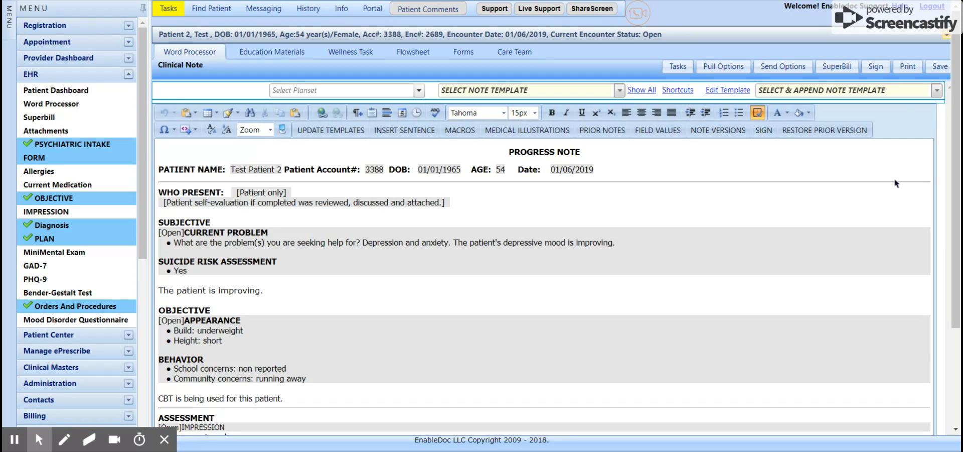
Choose Sign Note from the Sign menu and confirm signing the progress note.
mouse_move(871, 71)
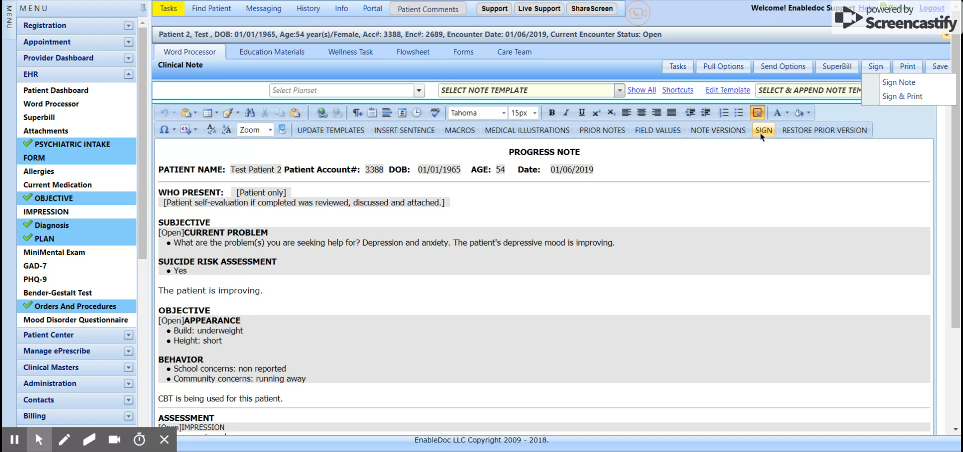
click(891, 86)
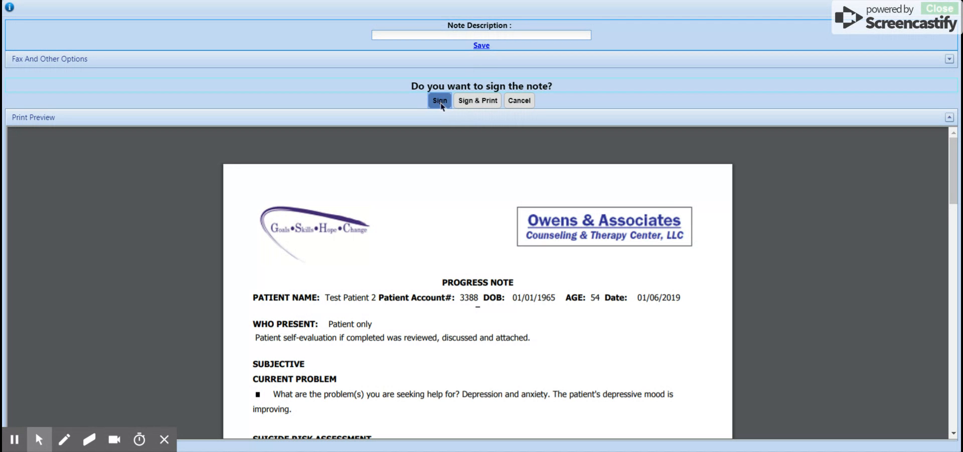
click(440, 101)
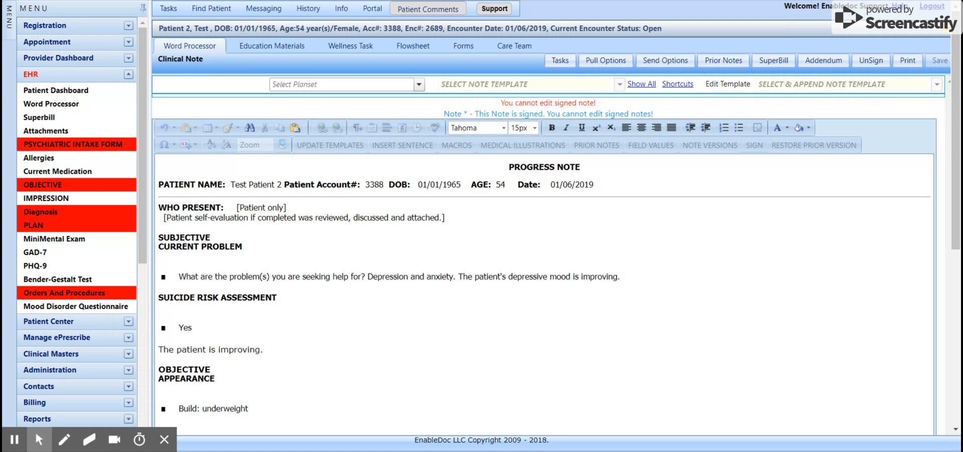
Review the signed note to its end, then go to the Provider Dashboard.
click(957, 375)
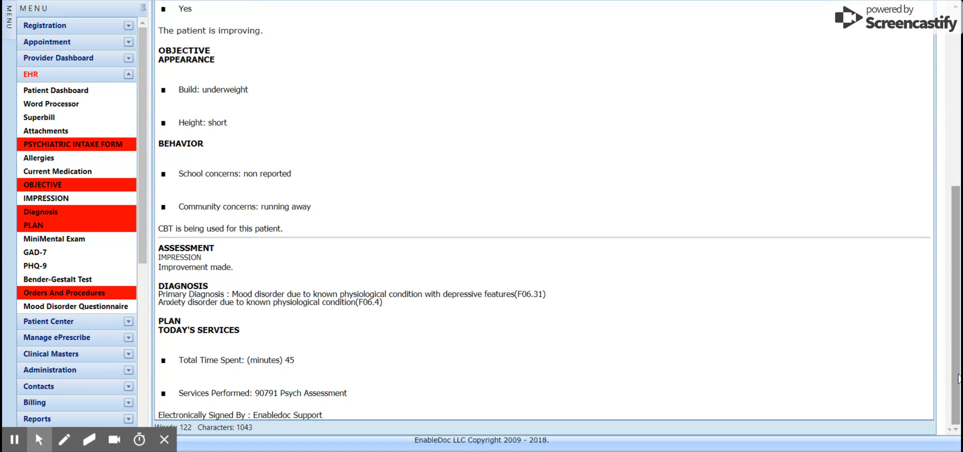
click(956, 38)
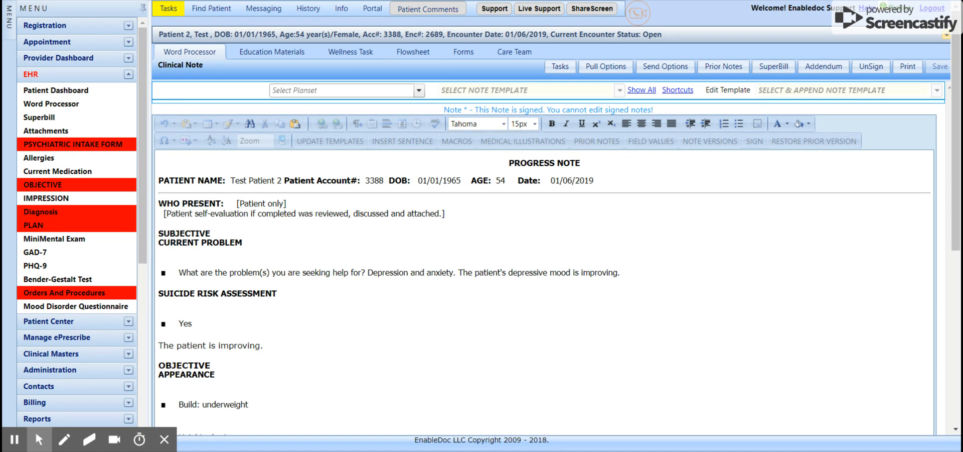
click(47, 64)
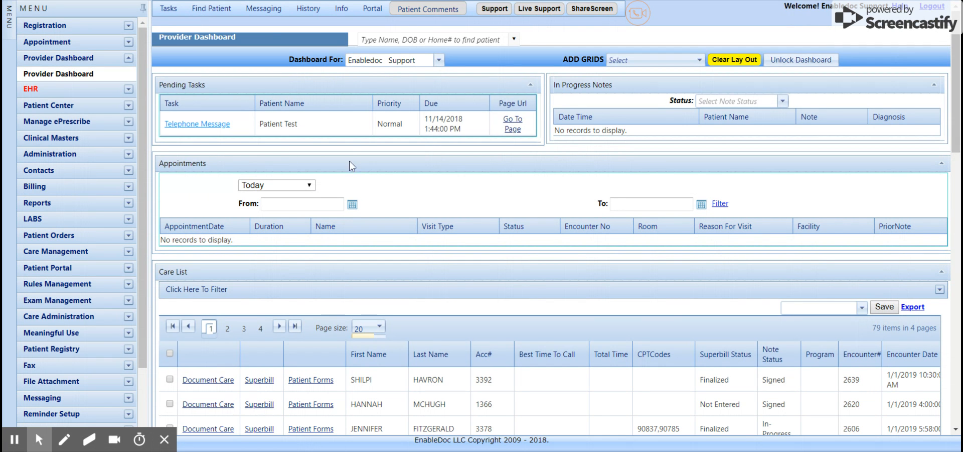
Search the dashboard for 'test' and open the test patient's record in Patient Center.
click(431, 40)
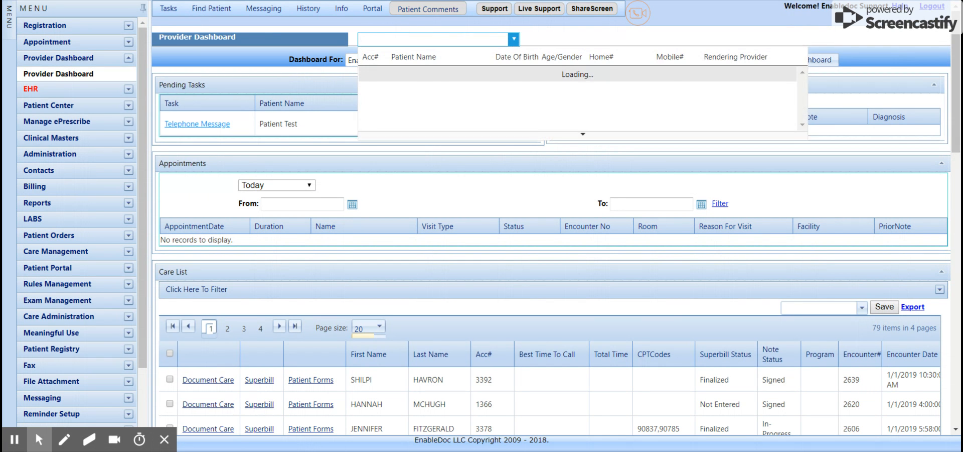
text(test)
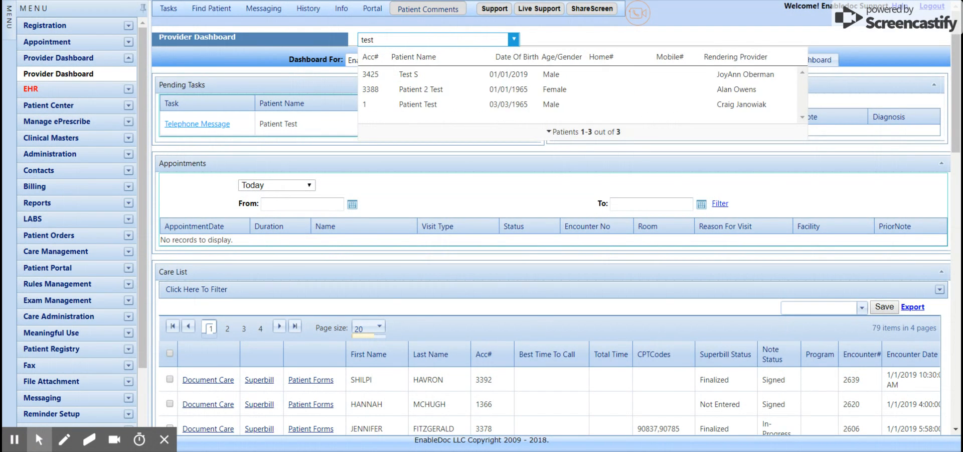
click(410, 91)
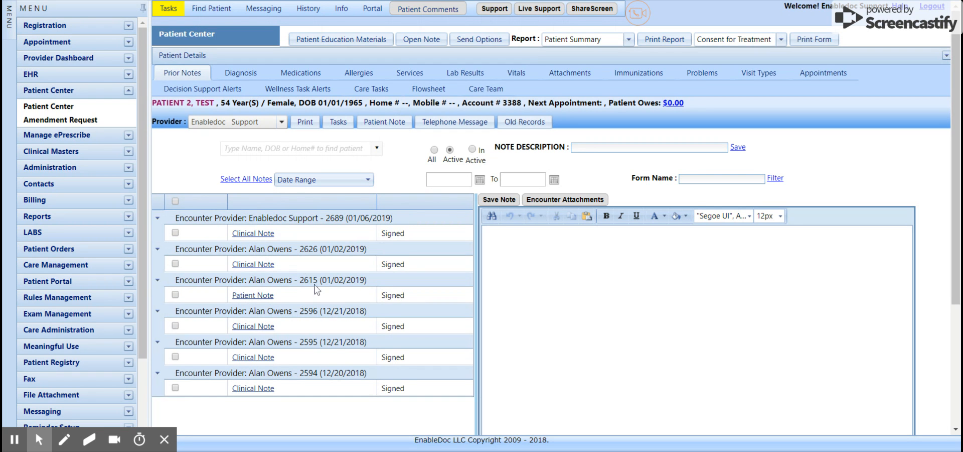
Preview the 01/06/2019 clinical note in Prior Notes, briefly checking another note and the Print options.
click(309, 235)
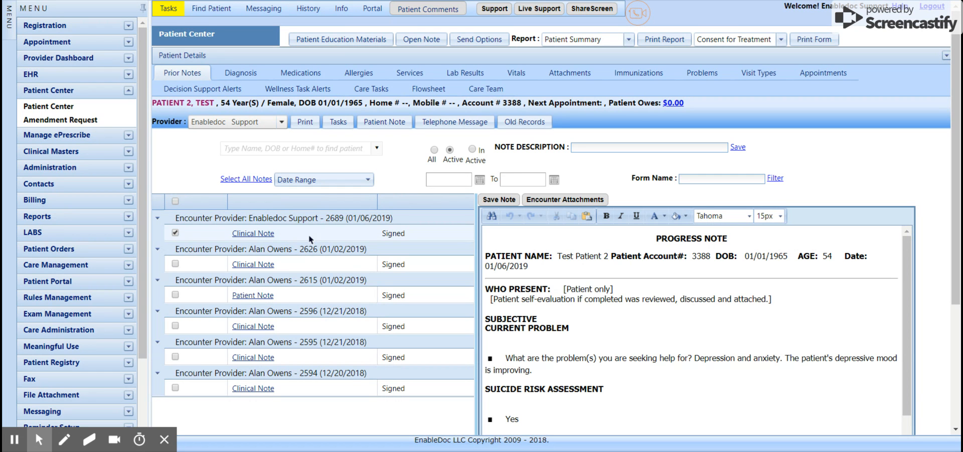
click(306, 266)
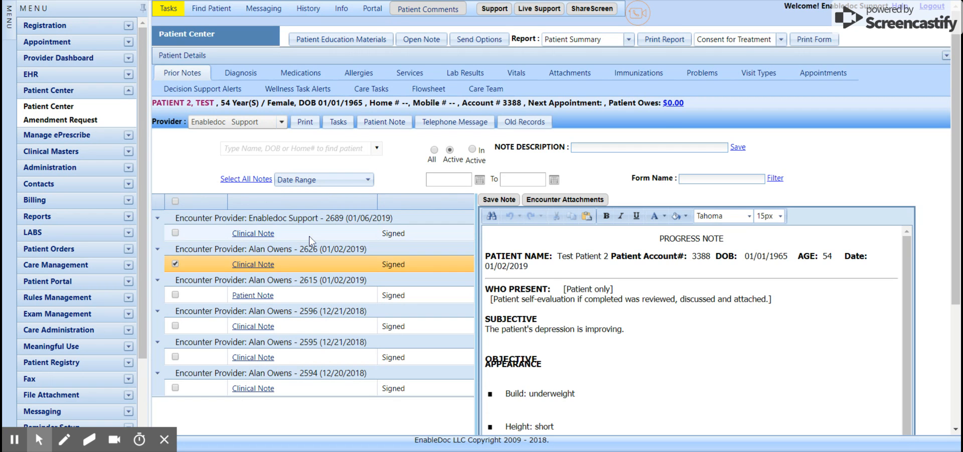
click(309, 236)
click(303, 123)
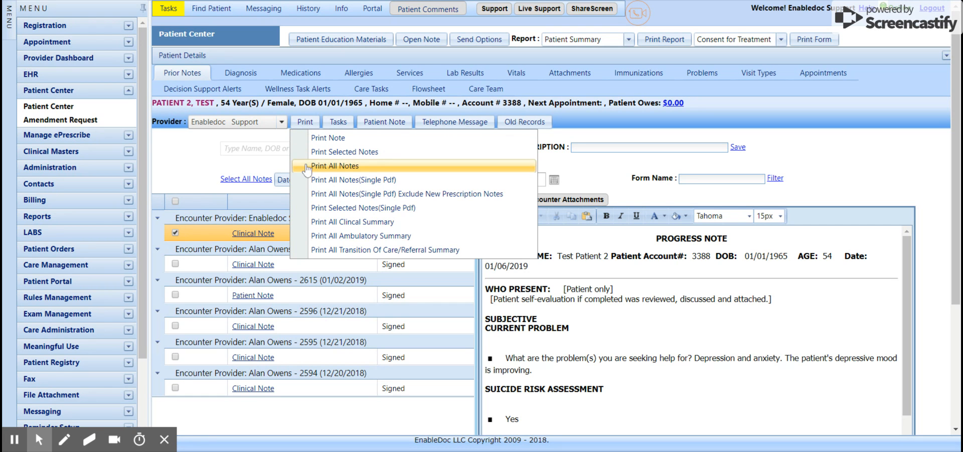
click(195, 157)
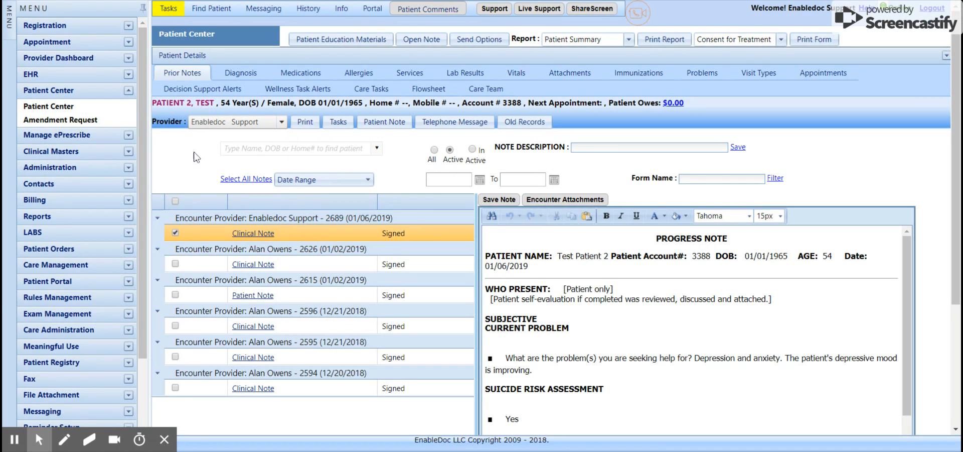